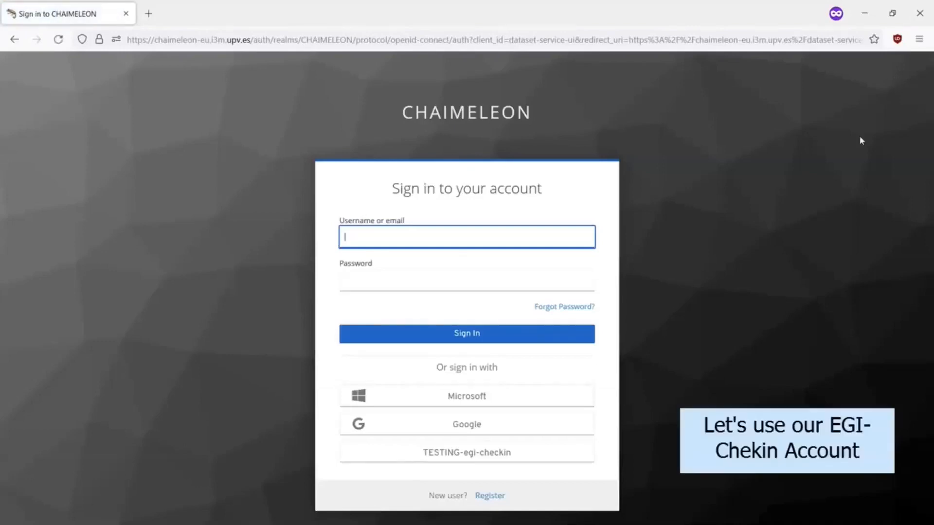
Choose EGI Check-in sign-in and select Universitat Politècnica de València as identity provider.
left_click(543, 453)
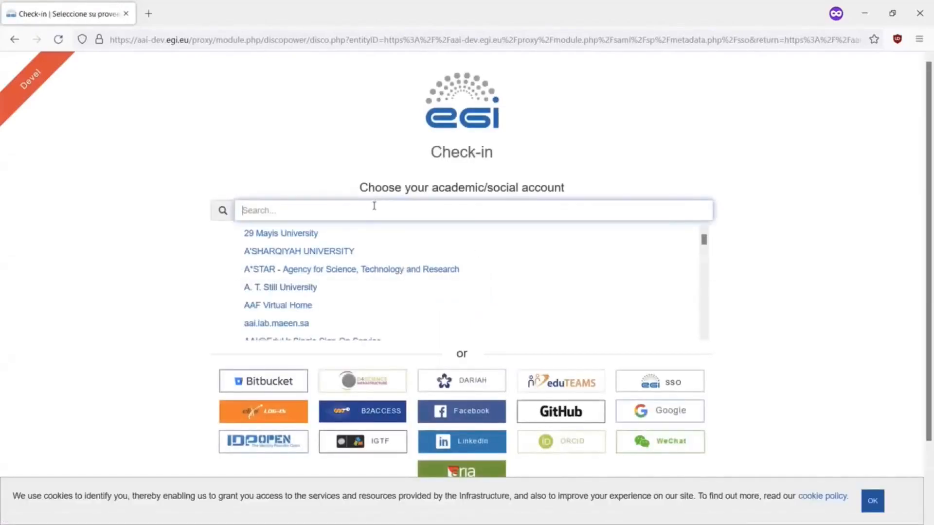
type("upv")
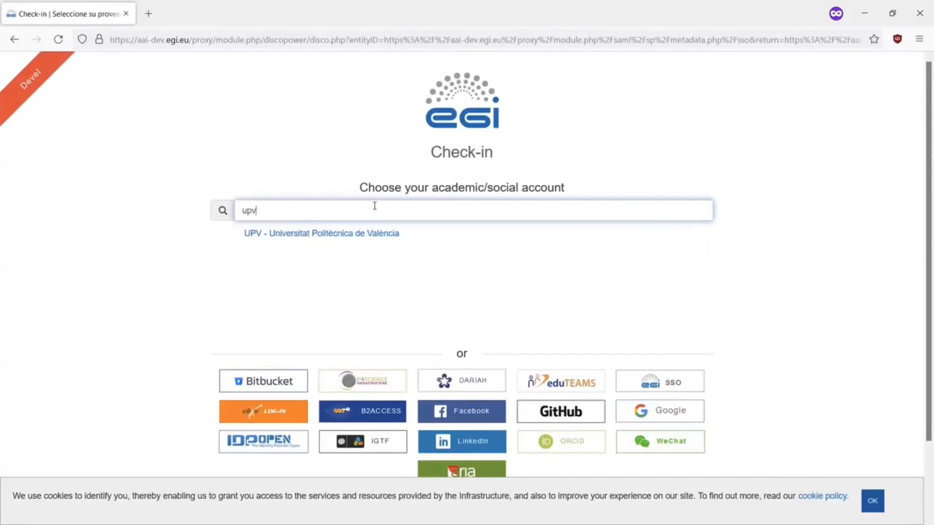
left_click(384, 237)
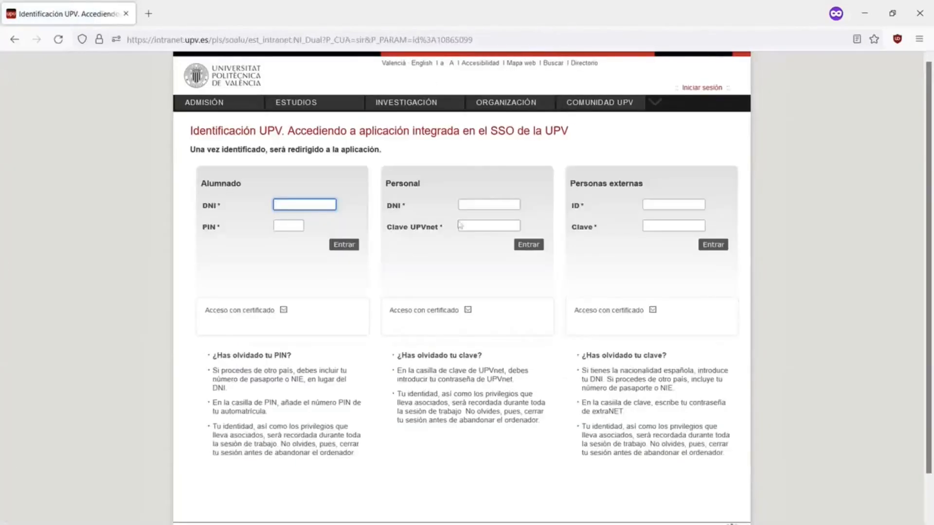
Sign in with the UPV staff ID and password, then consent to sharing the account attributes.
left_click(491, 207)
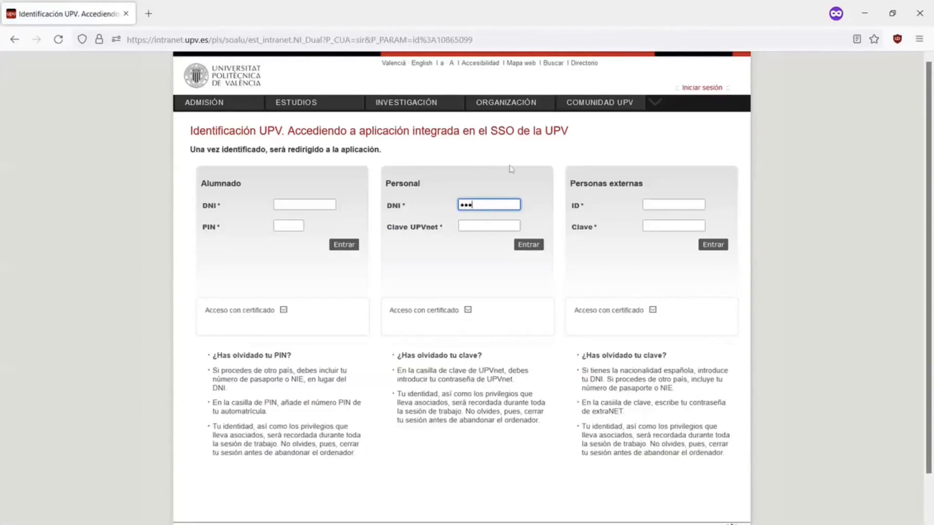
key("Tab")
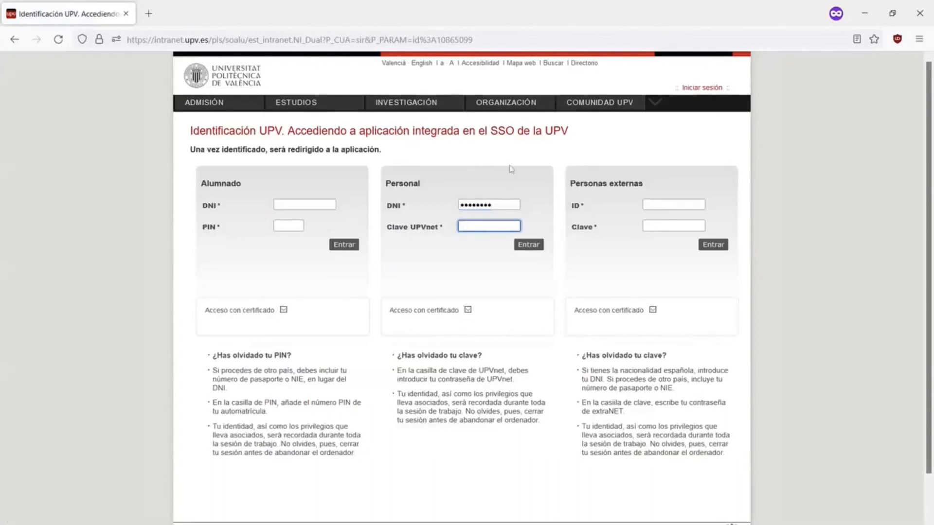
type("•••••••••••••••")
key("Return")
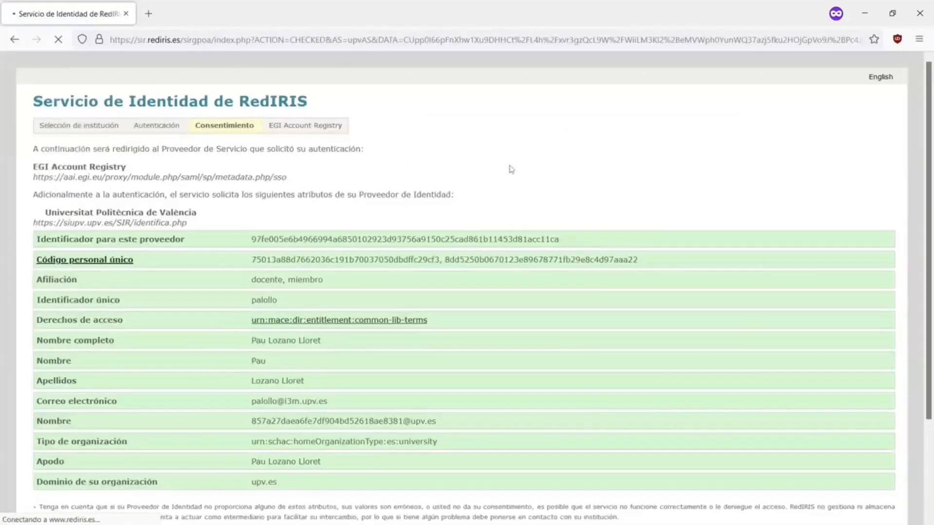
scroll(511, 169, "down", 3)
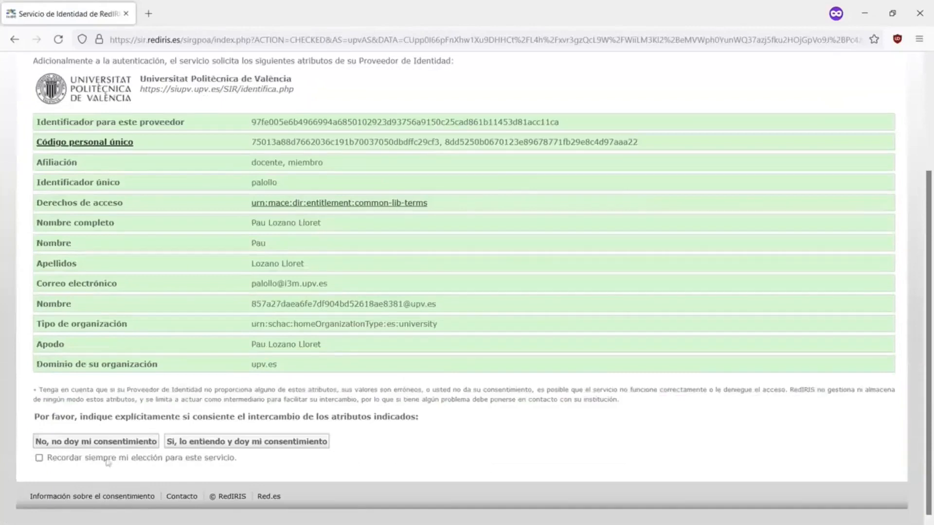
left_click(257, 447)
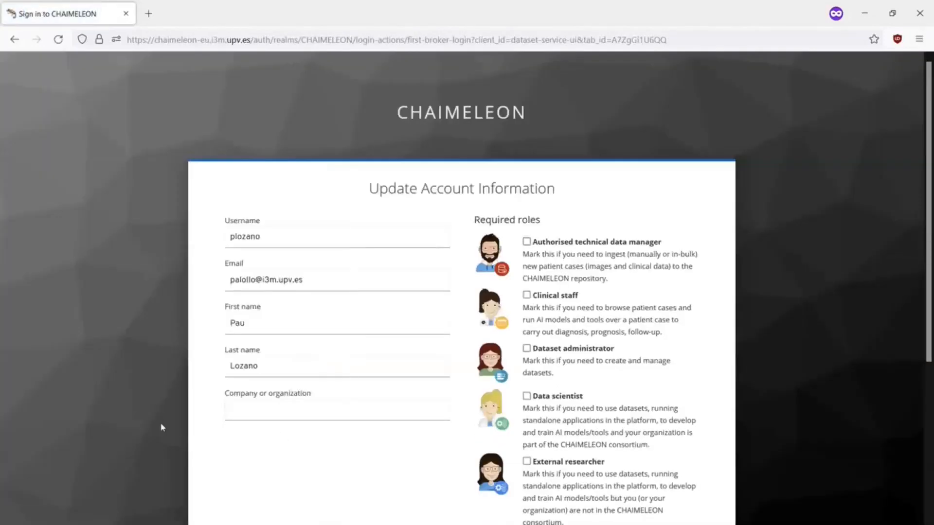
Submit the account form with organization 'UPV' and the Data scientist role, then accept the terms.
left_click(272, 415)
type("UPV")
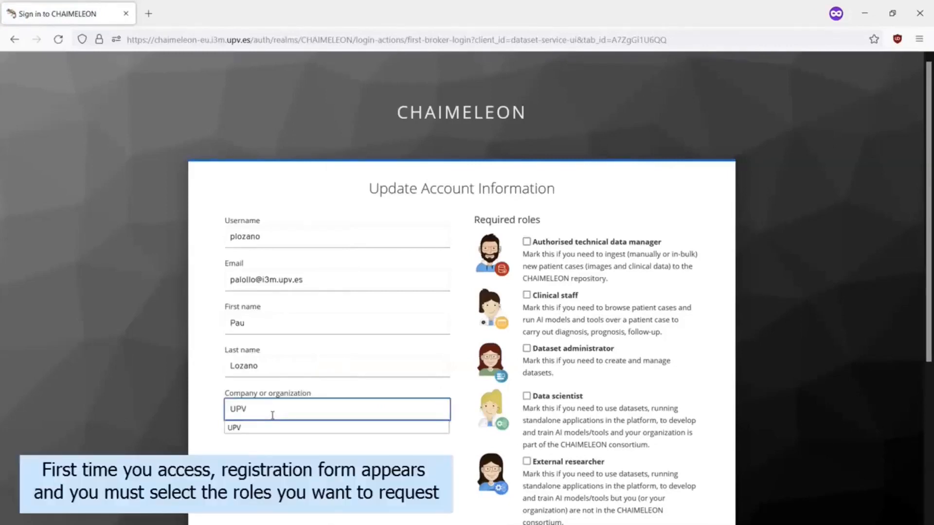
scroll(528, 271, "down", 3)
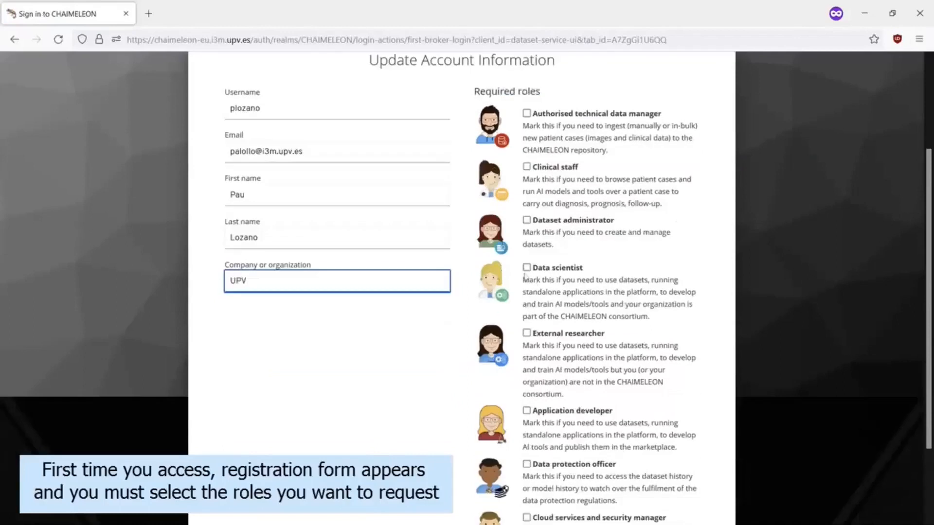
left_click(527, 268)
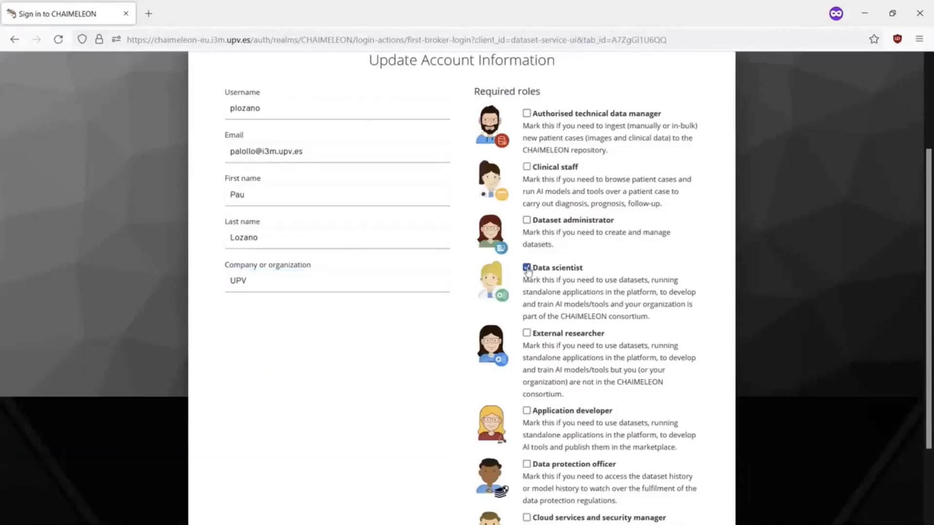
scroll(736, 386, "down", 2)
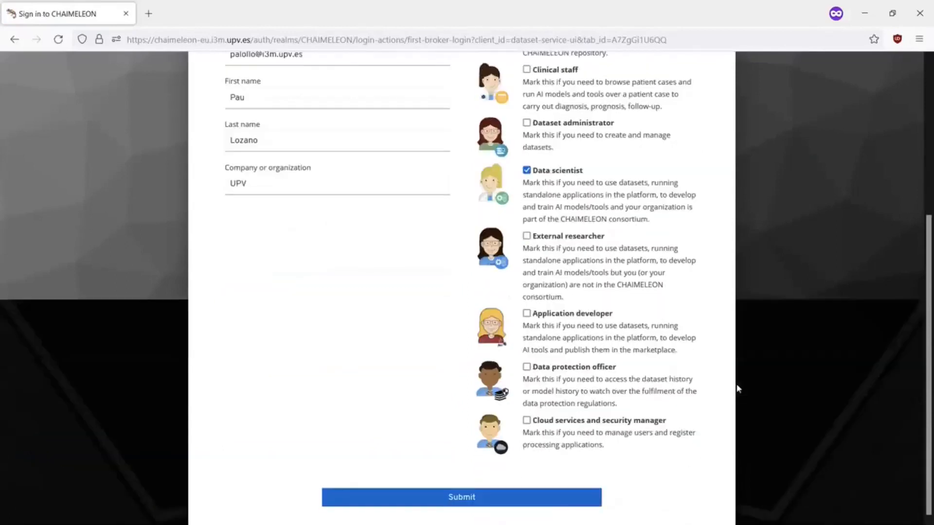
left_click(556, 504)
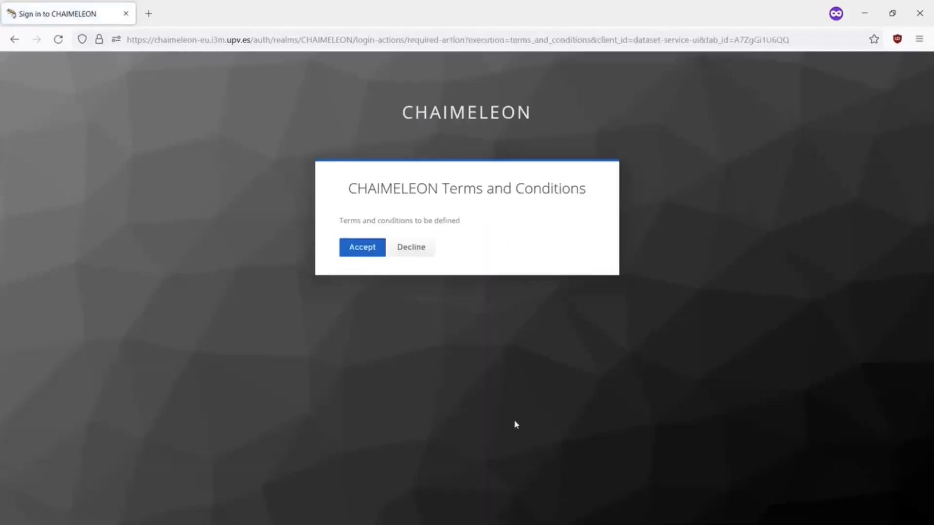
left_click(384, 262)
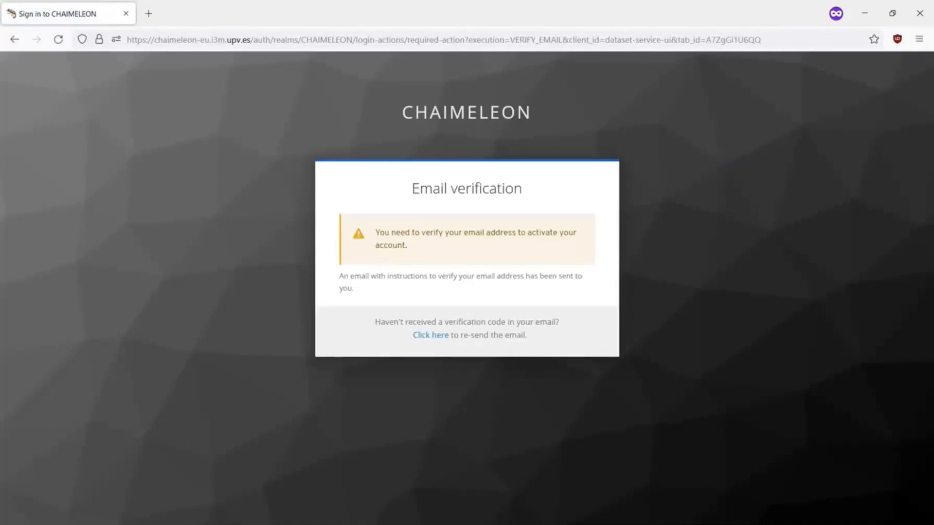
Follow the 'Link to e-mail address verification' in the Verify email message.
left_click_drag(0, 254, 107, 212)
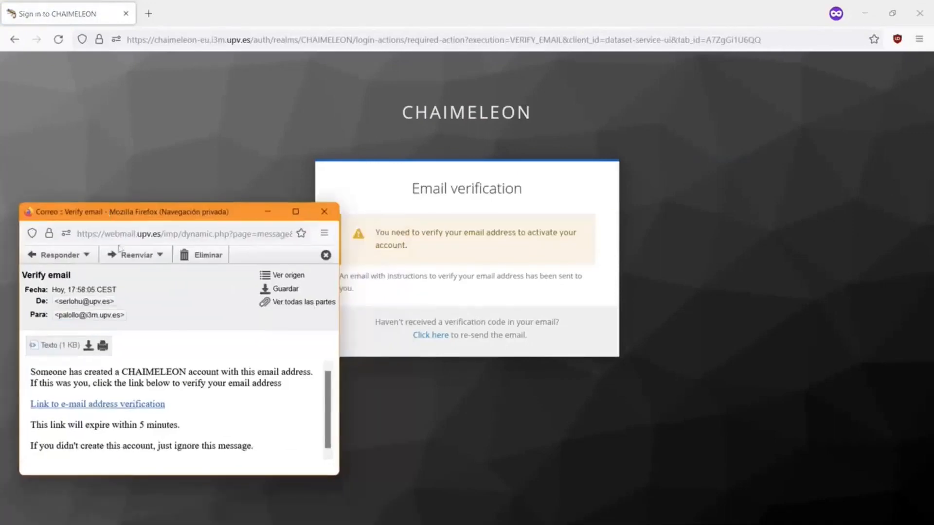
left_click(139, 404)
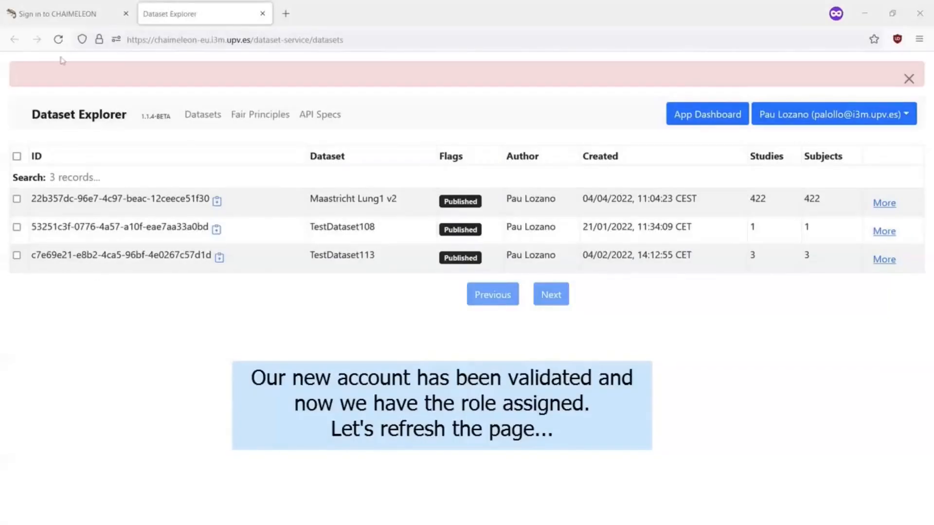
Reload the datasets, copy the Maastricht Lung1 v2 dataset ID, and go to the App Dashboard.
left_click(59, 39)
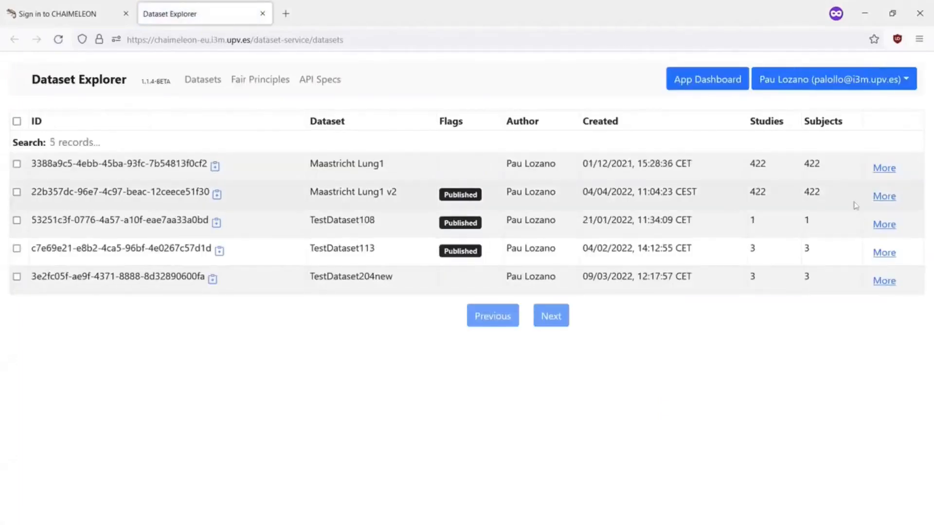
left_click(884, 197)
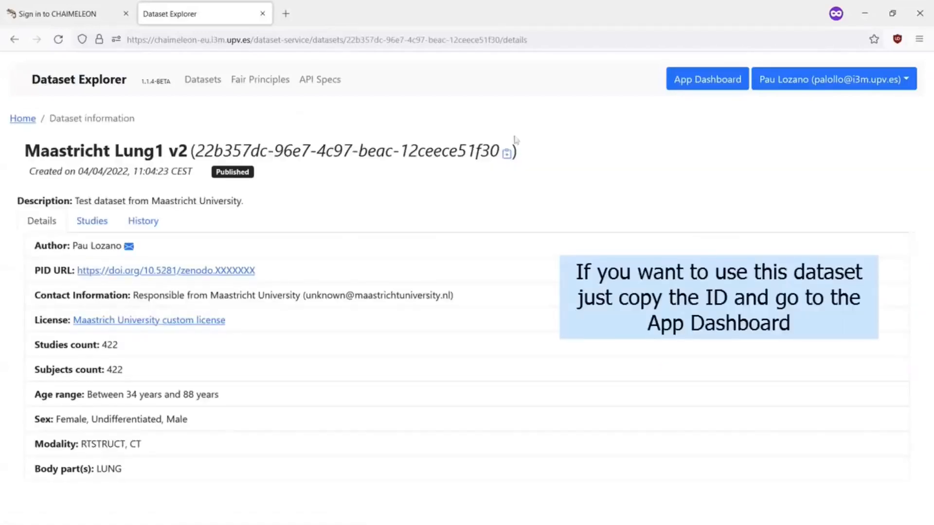
left_click(507, 157)
left_click(690, 84)
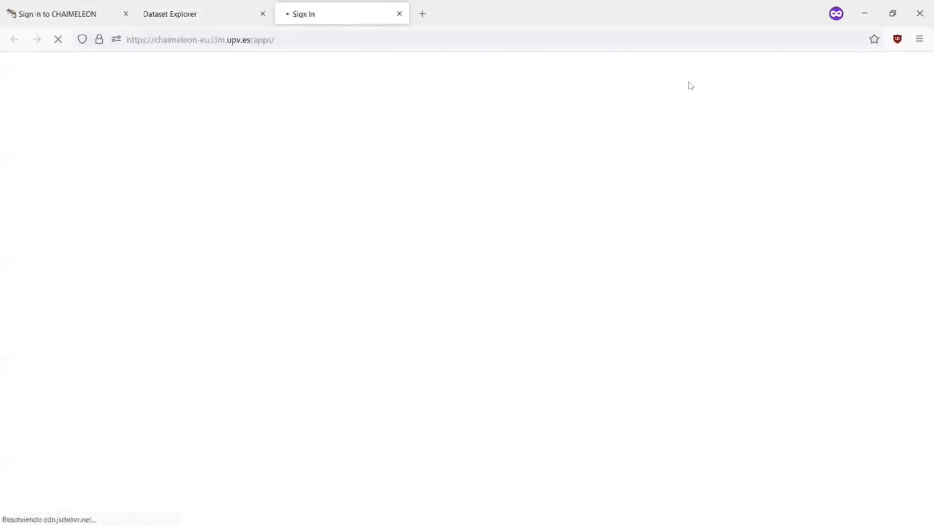
Sign in to Kubeapps with OpenID Connect and change the context to the user's own namespace.
left_click(502, 229)
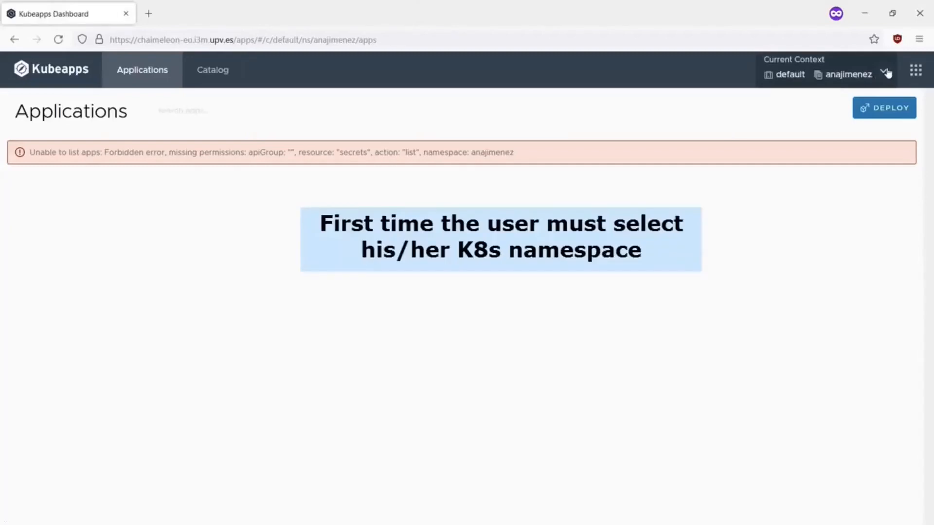
left_click(888, 73)
left_click(773, 192)
scroll(777, 405, "down", 5)
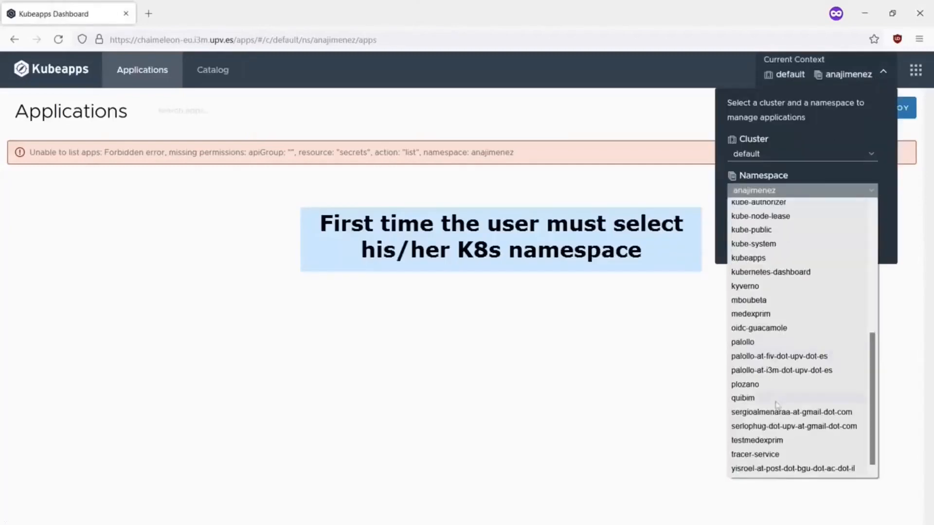
left_click(777, 357)
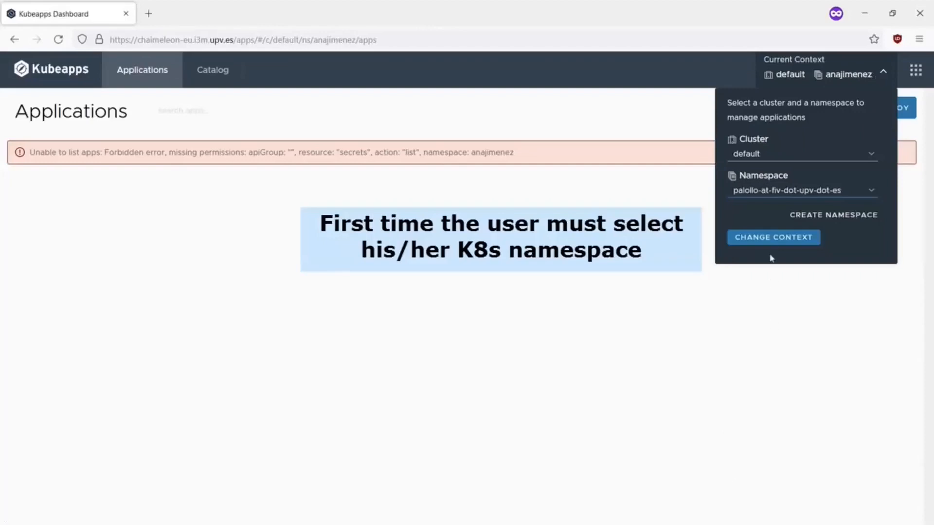
left_click(769, 238)
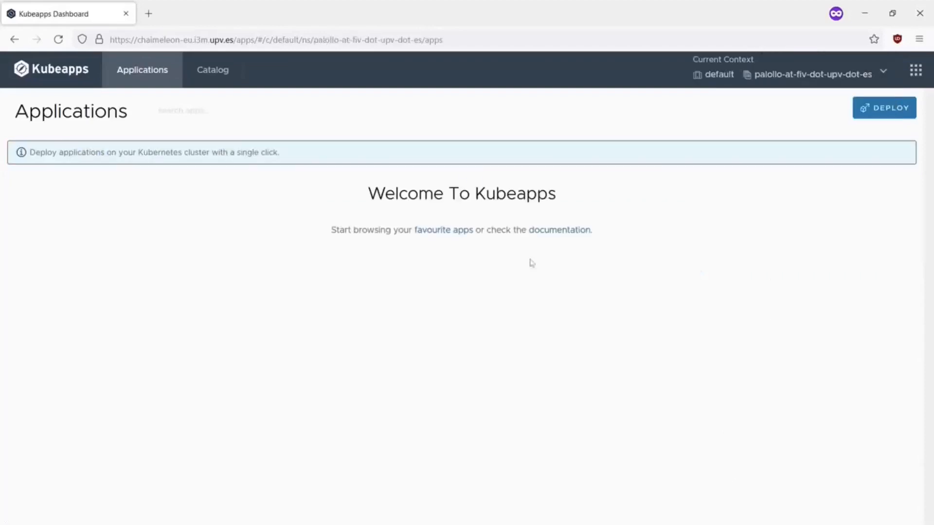
Pick the jupyter-tensorflow chart from the Catalog and start its deployment.
left_click(219, 72)
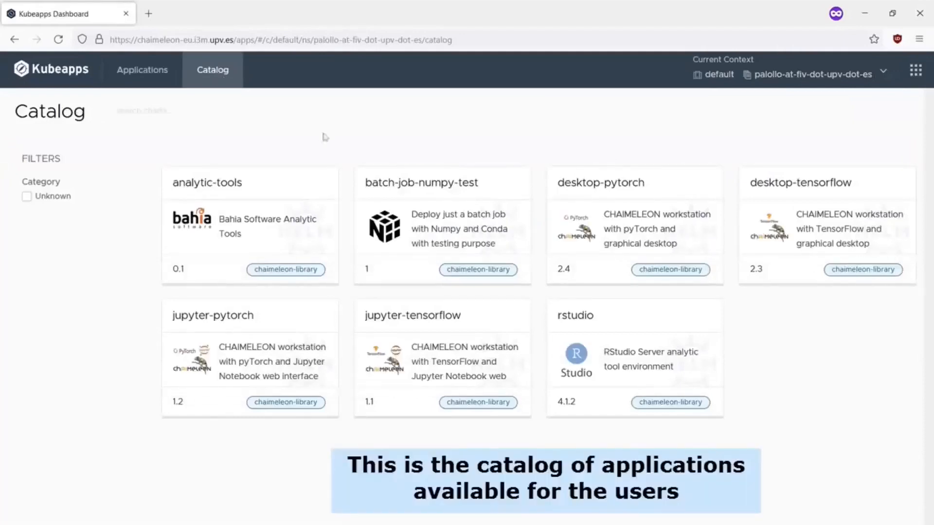
left_click(448, 350)
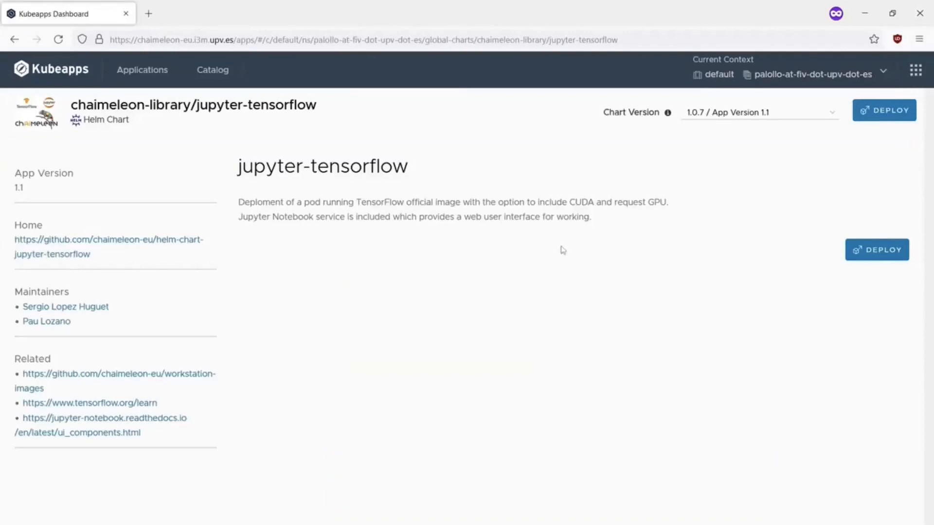
left_click(895, 113)
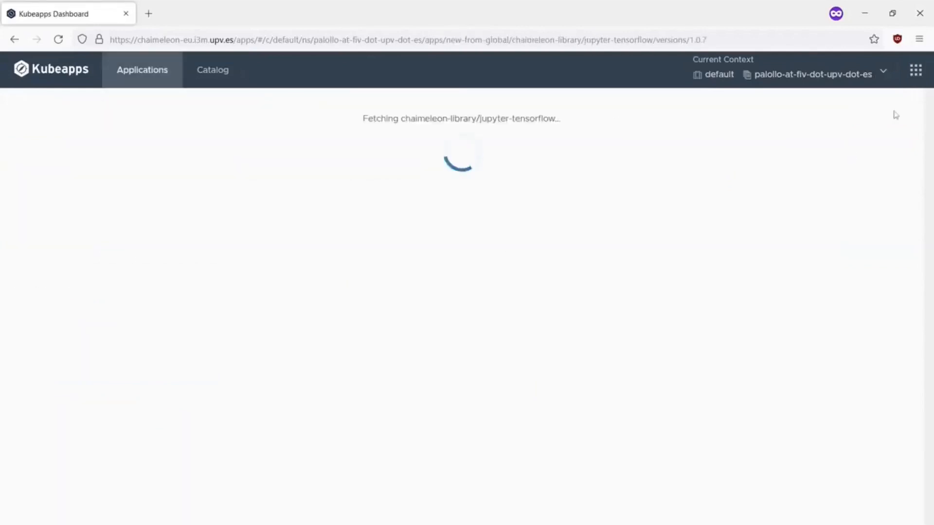
Deploy chart 1.0.7 as 'test' with Request GPU on and the copied dataset ID in Dataset list.
left_click(434, 159)
type("test")
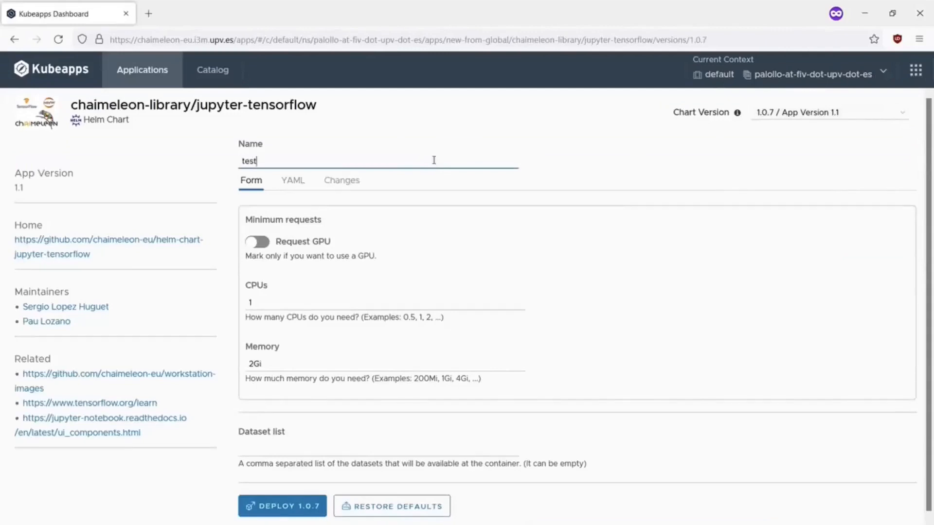
left_click(254, 246)
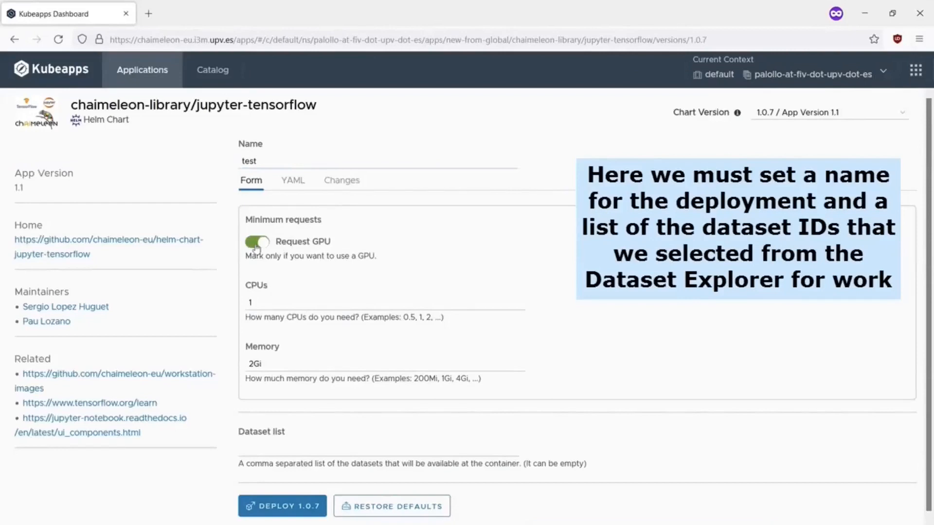
left_click(308, 451)
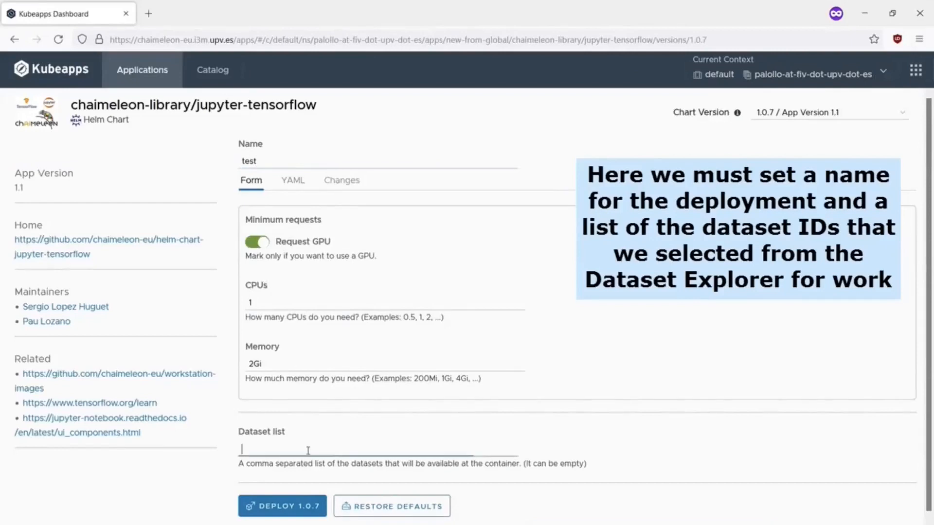
type("22b357dc-96e7-4c97-beac-12ceece51f30")
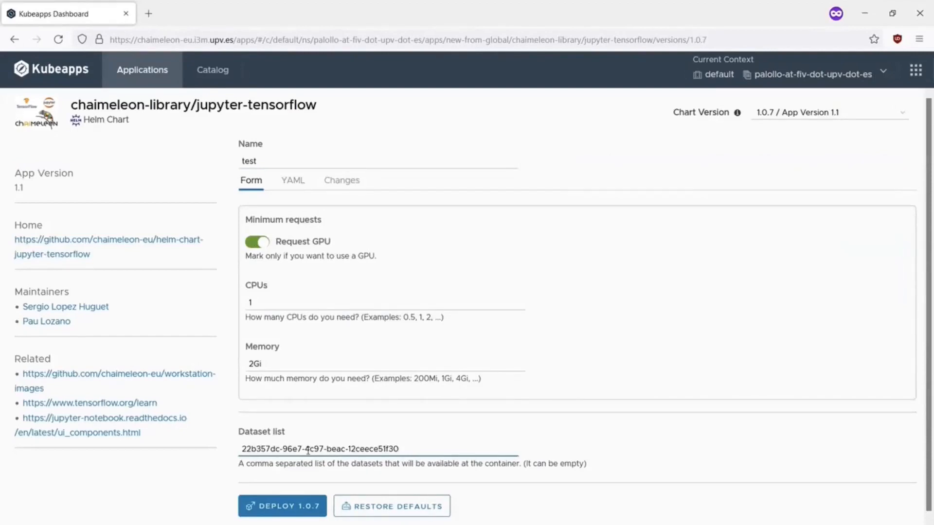
left_click(289, 507)
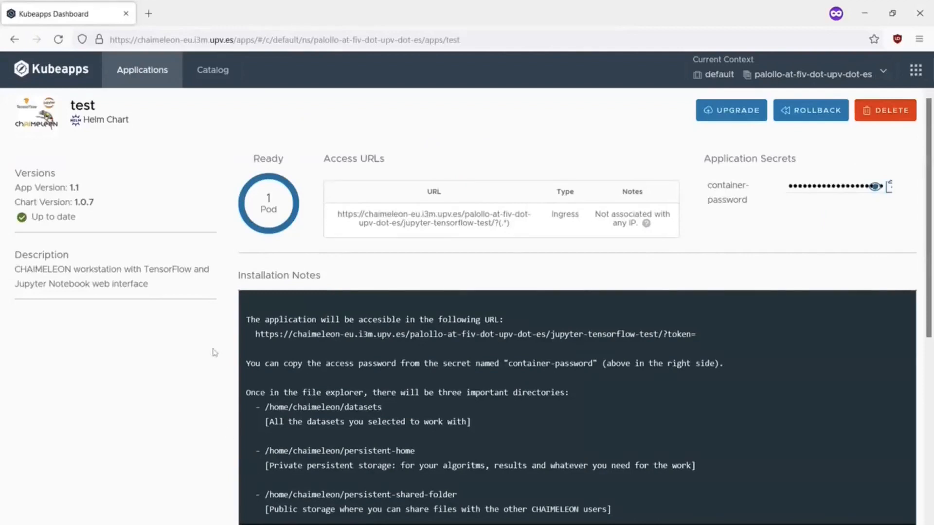
mouse_move(274, 206)
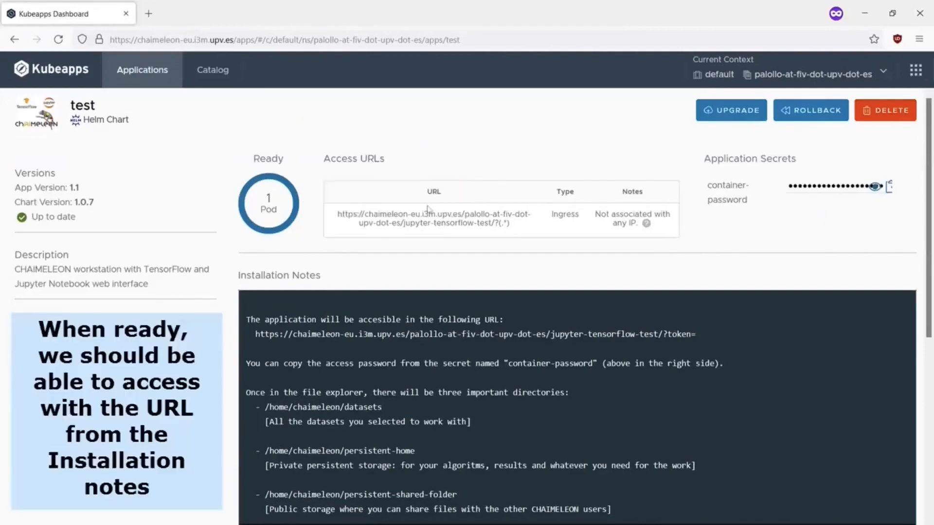
Load the access URL from Installation Notes in a new private tab, then copy the container-password secret.
left_click_drag(256, 334, 677, 334)
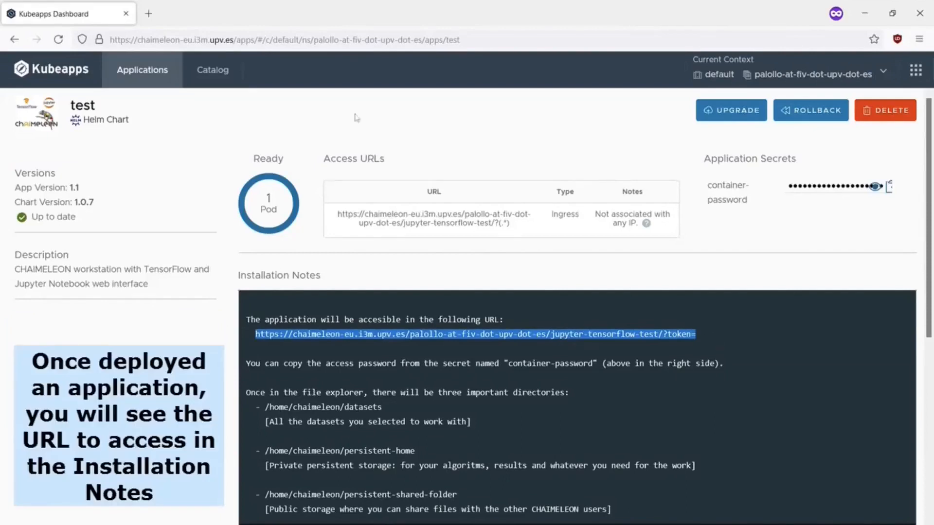
left_click(149, 17)
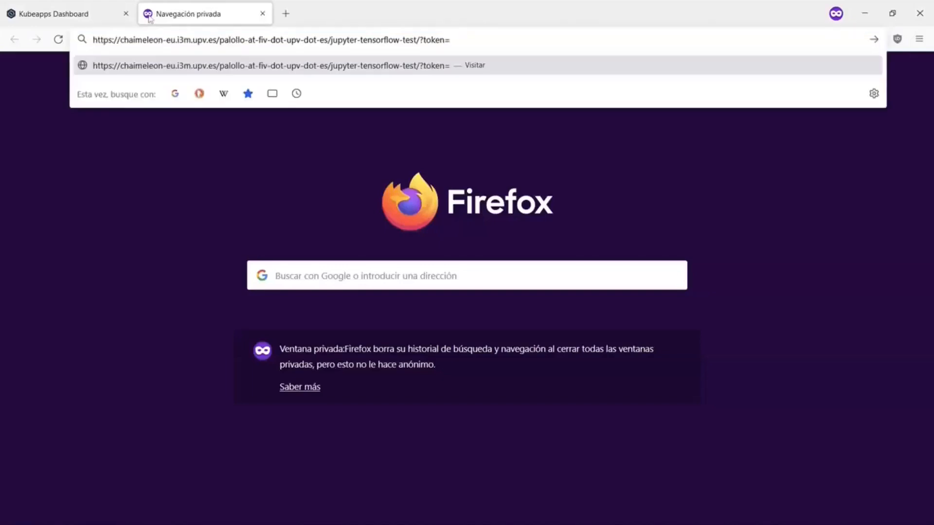
key("Return")
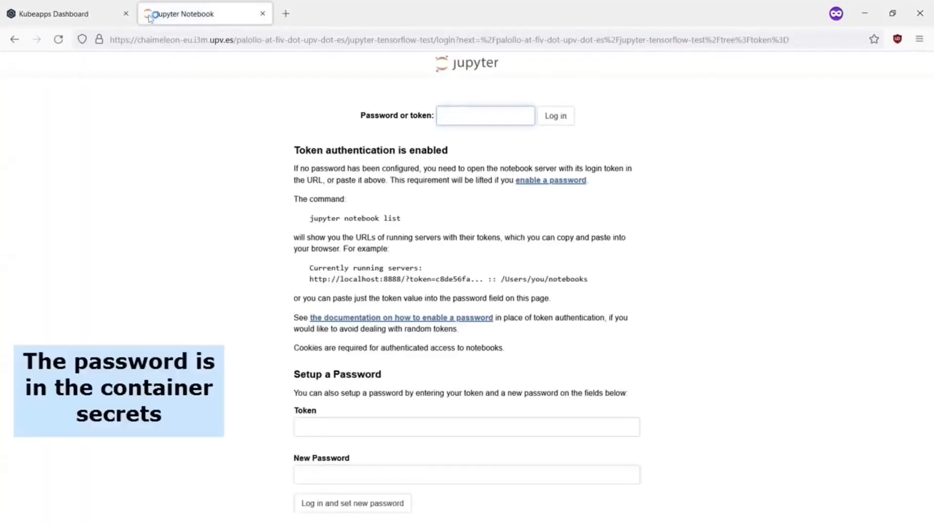
left_click(64, 15)
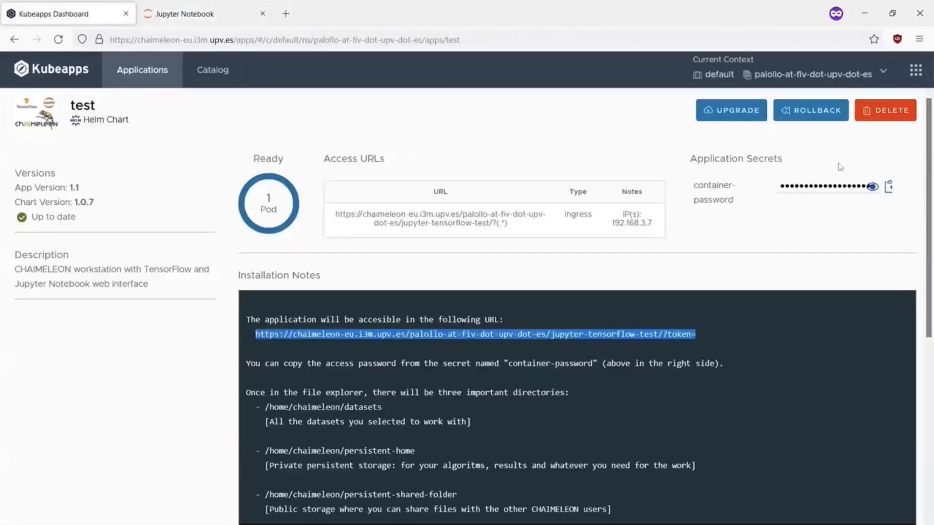
left_click(889, 187)
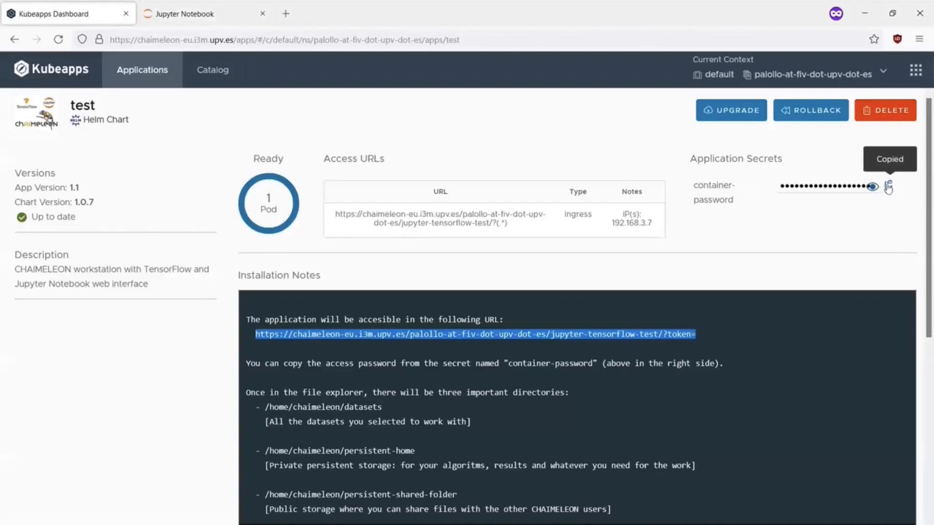
Log in to Jupyter by pasting the container password.
left_click(219, 19)
key("ctrl+v")
key("Return")
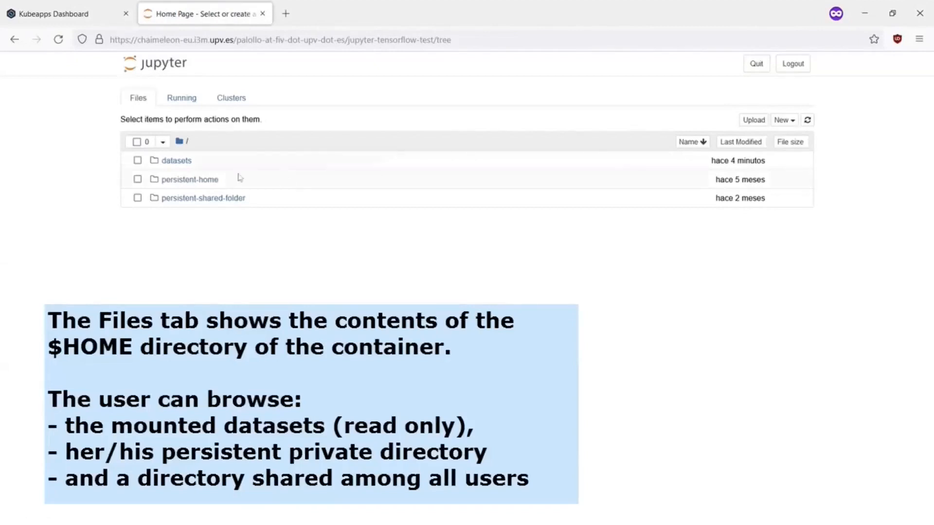
Browse into datasets/22b357dc-96e7-4c97-beac-12ceece51f30 and scroll through the LUNG1 subject folders.
left_click(178, 162)
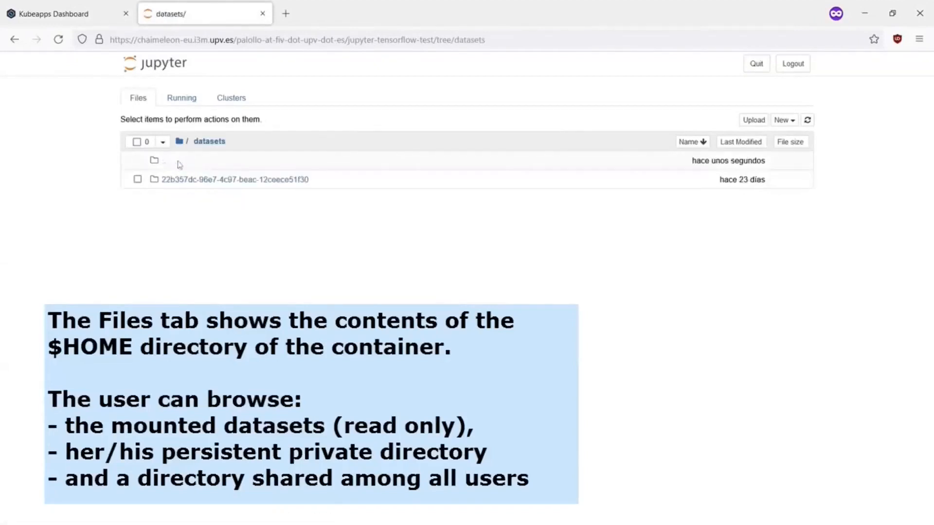
left_click(227, 181)
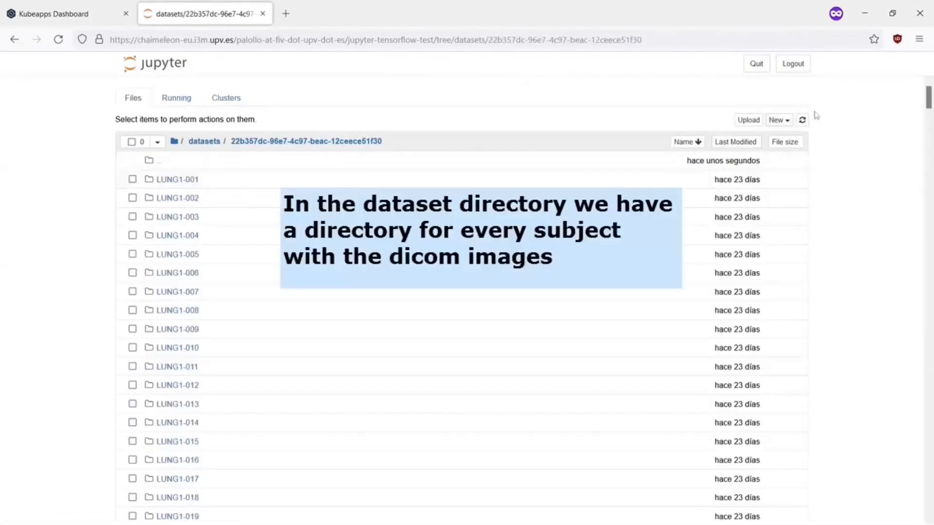
left_click_drag(930, 101, 928, 517)
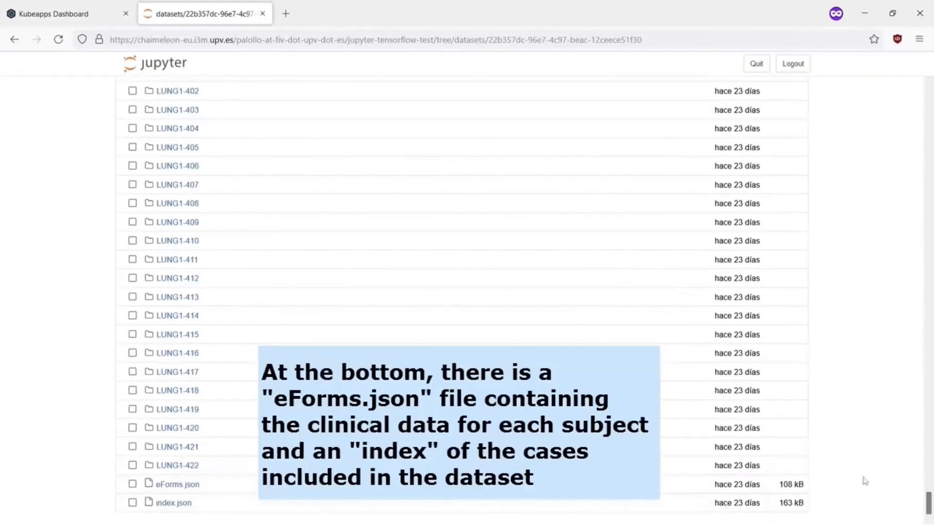
left_click_drag(928, 509, 836, 112)
left_click(793, 123)
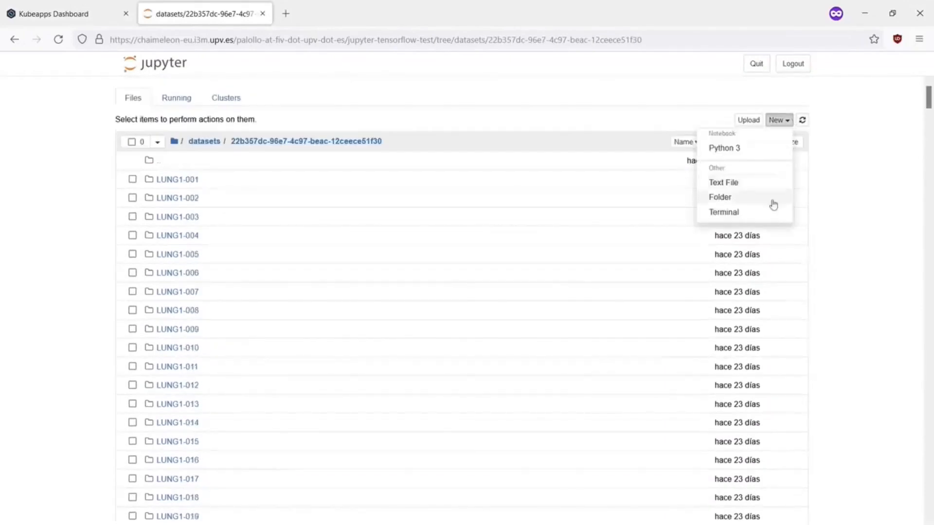
Open a new terminal, start bash, and run nvidia-smi to check the GPU.
left_click(752, 214)
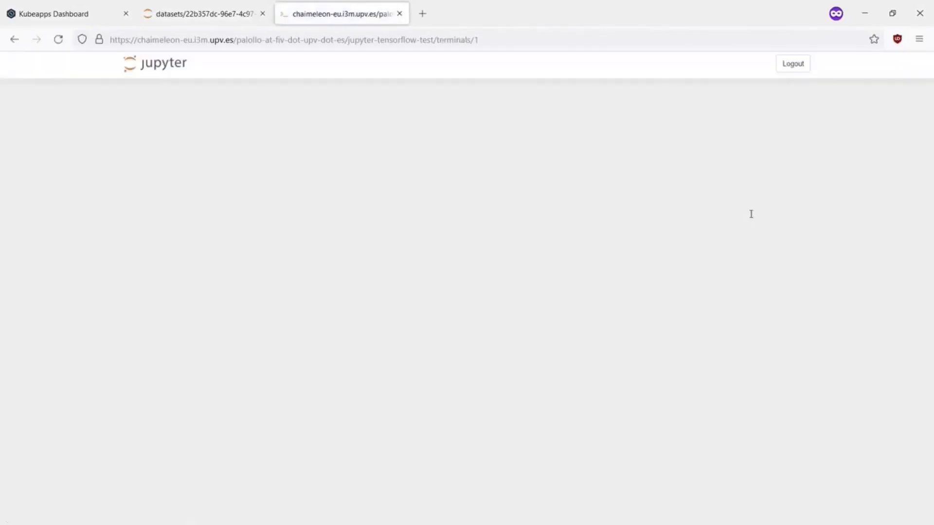
type("bash")
key("Return")
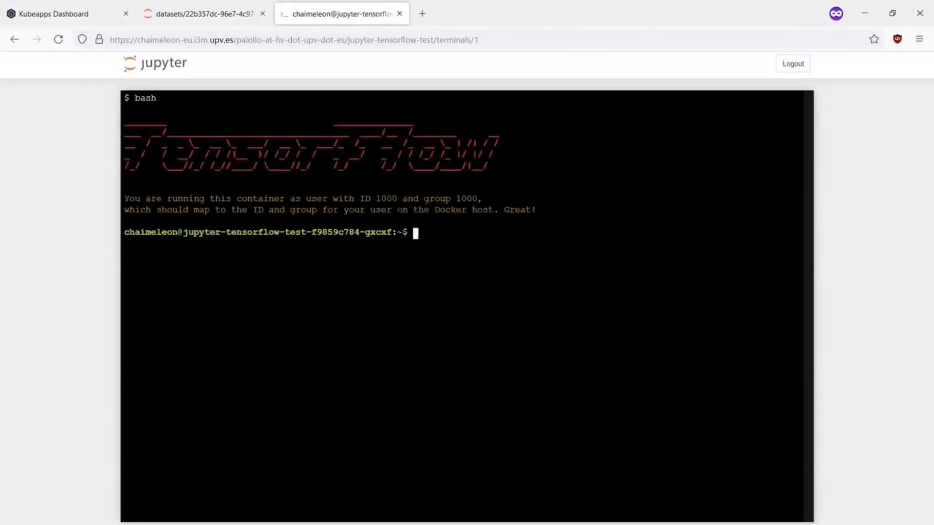
type("nvidia-smi")
key("Return")
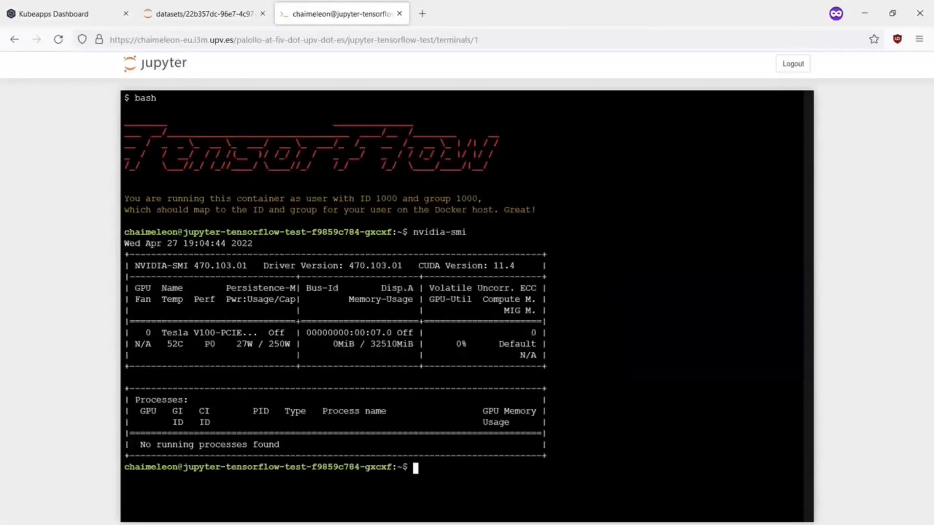
Run pwd, ls, ls datasets/ and ls -l on the dataset folder, then close the terminal.
type("pwd")
key("Return")
type("ls")
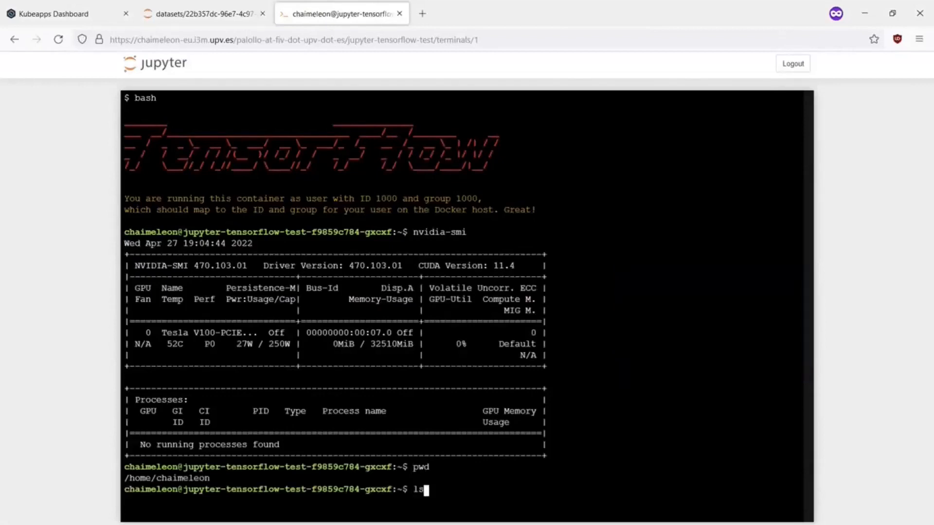
key("Return")
type("ls datasets/")
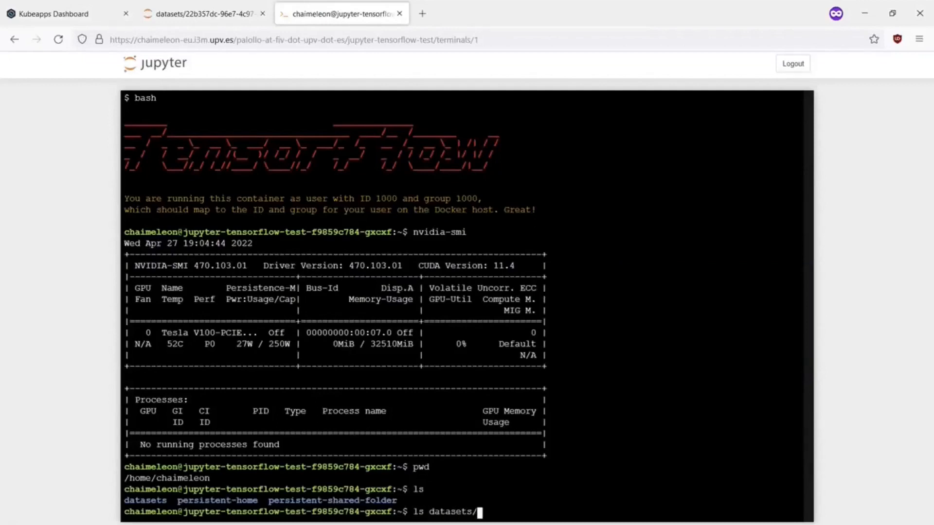
key("Return")
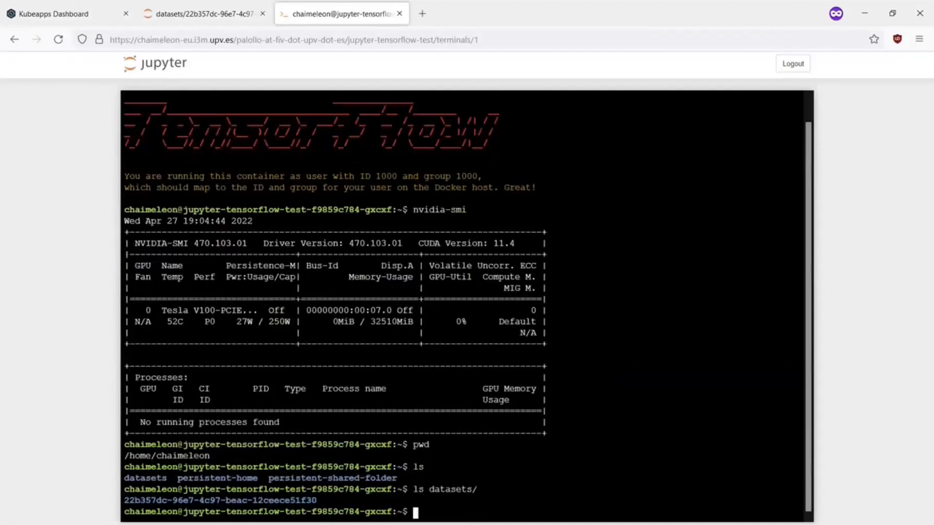
type("ls -l datasets/")
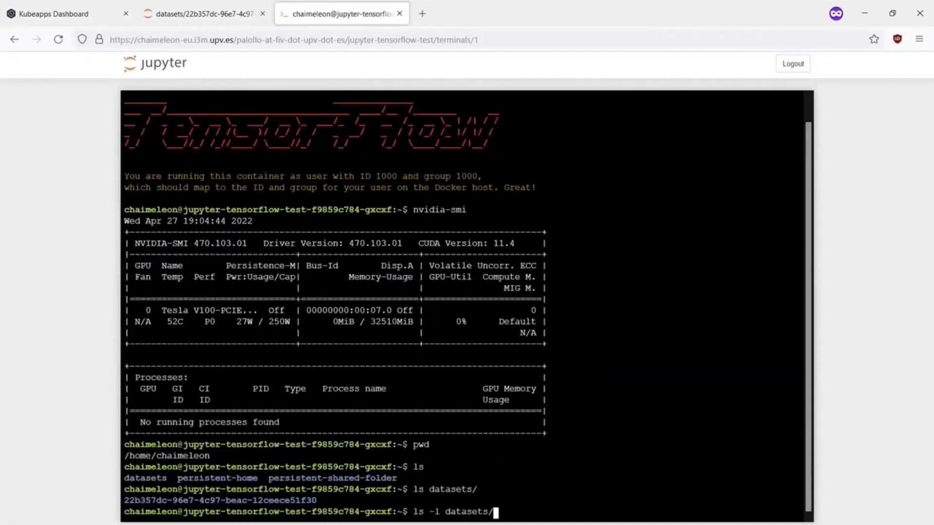
type("2")
key("Tab")
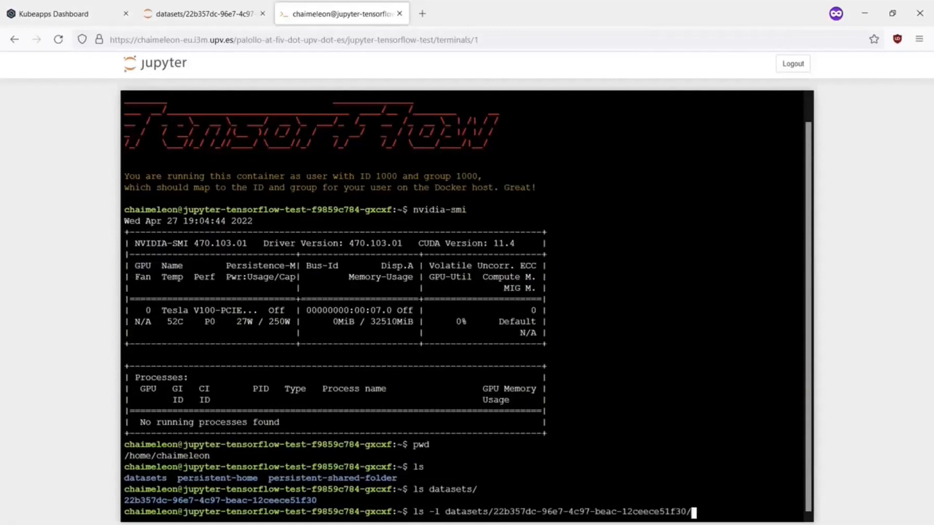
key("Return")
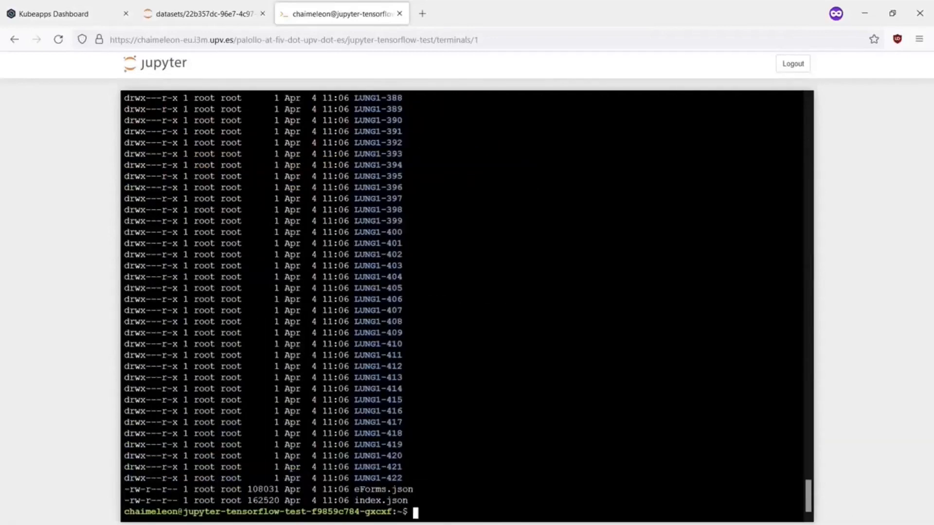
left_click(399, 14)
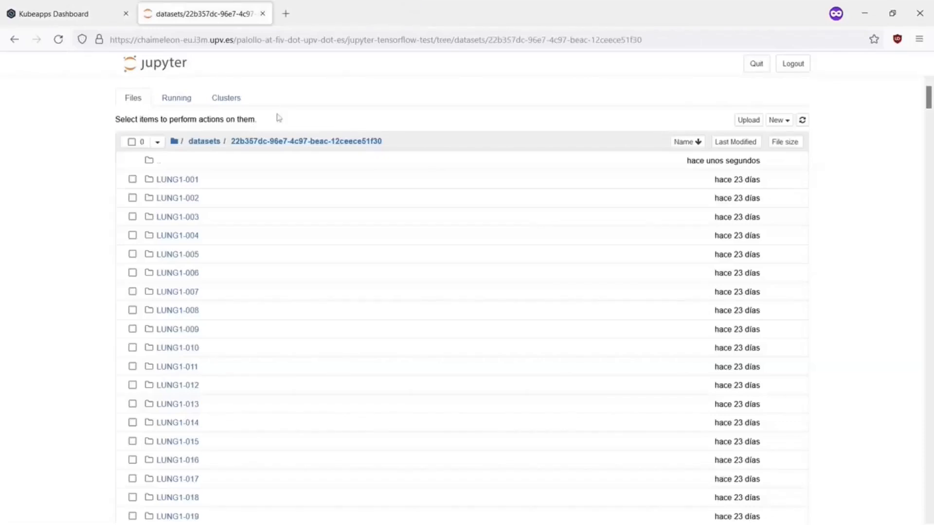
Open persistent-shared-folder/testing-dataset-access.ipynb from the home folder and scroll through its CT slice output.
left_click(174, 145)
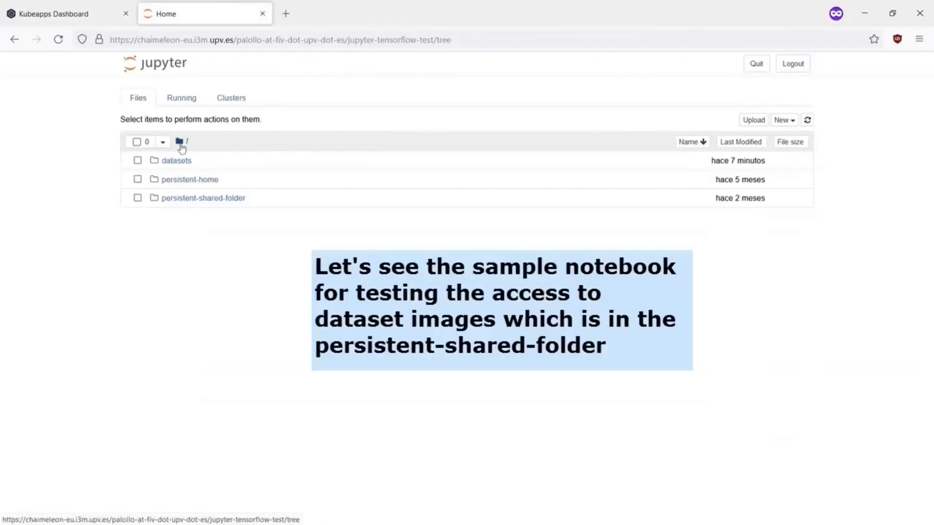
left_click(196, 199)
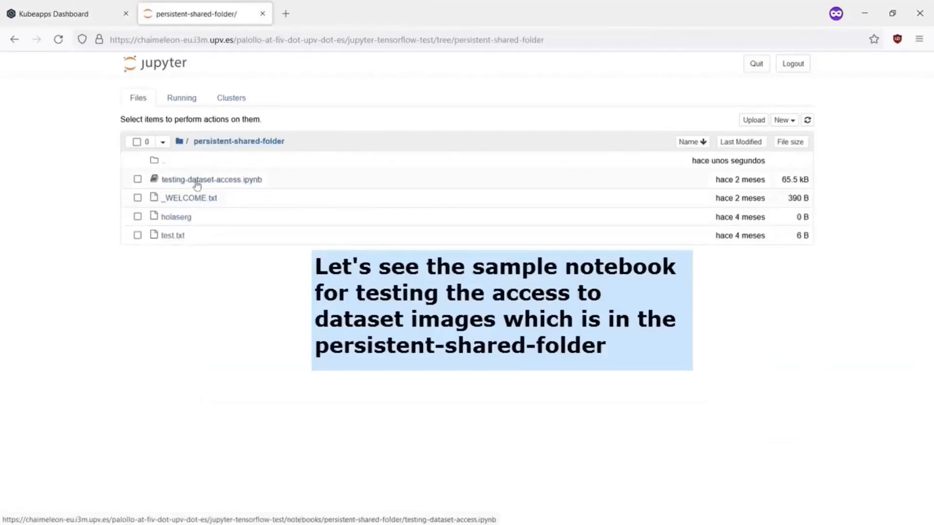
left_click(196, 181)
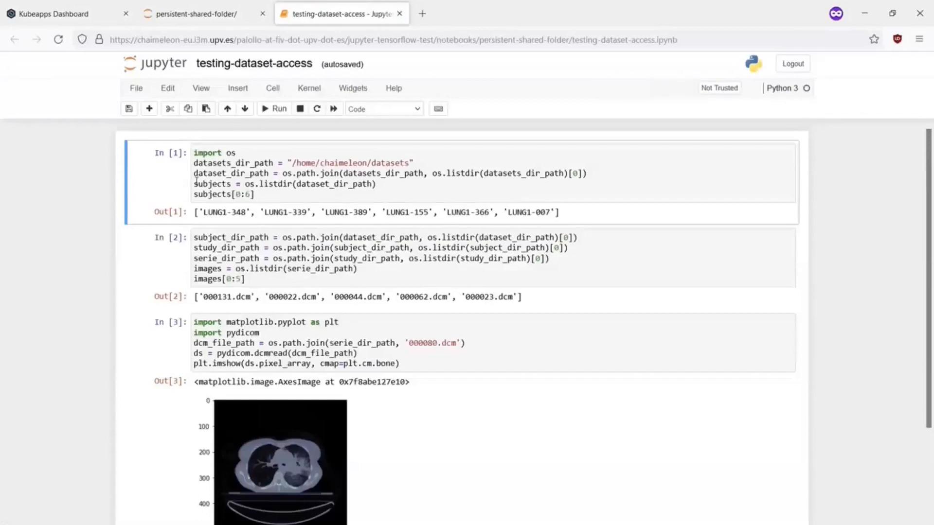
scroll(228, 190, "down", 3)
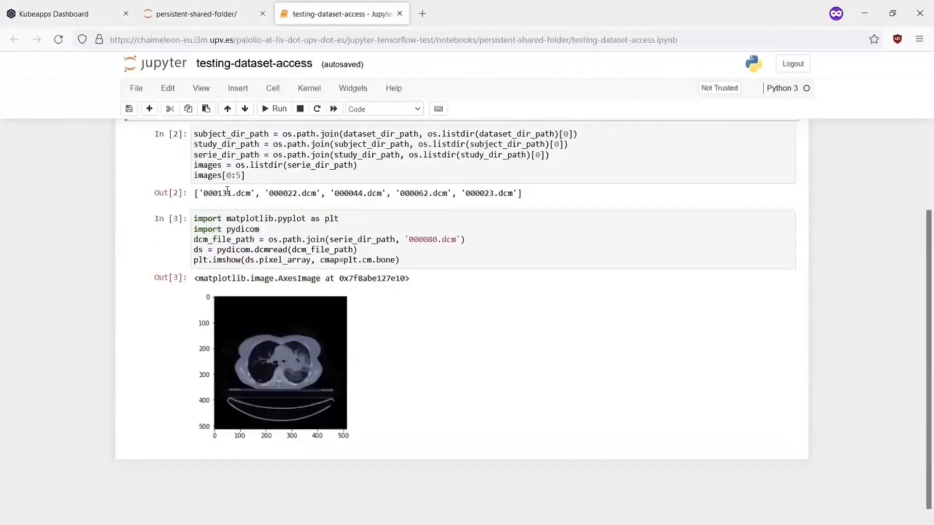
scroll(227, 190, "up", 3)
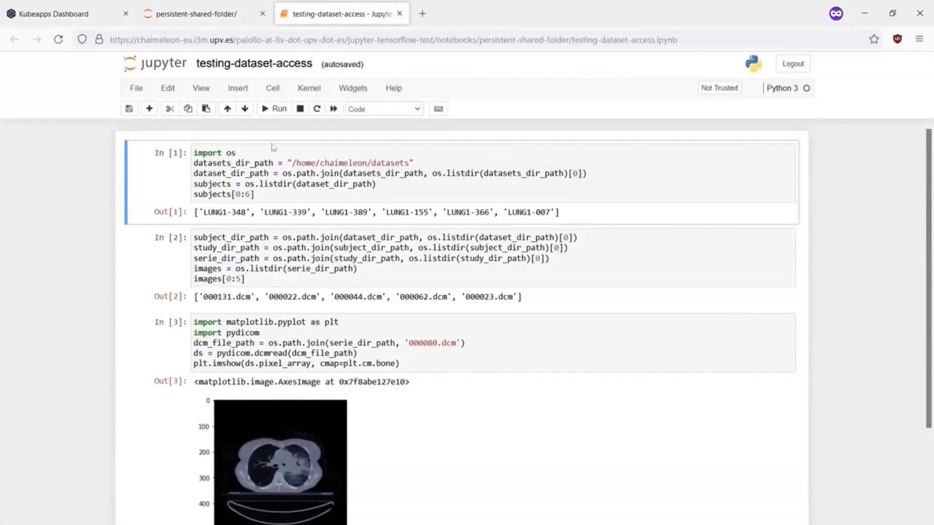
Restart the notebook kernel and clear all cell outputs.
left_click(313, 91)
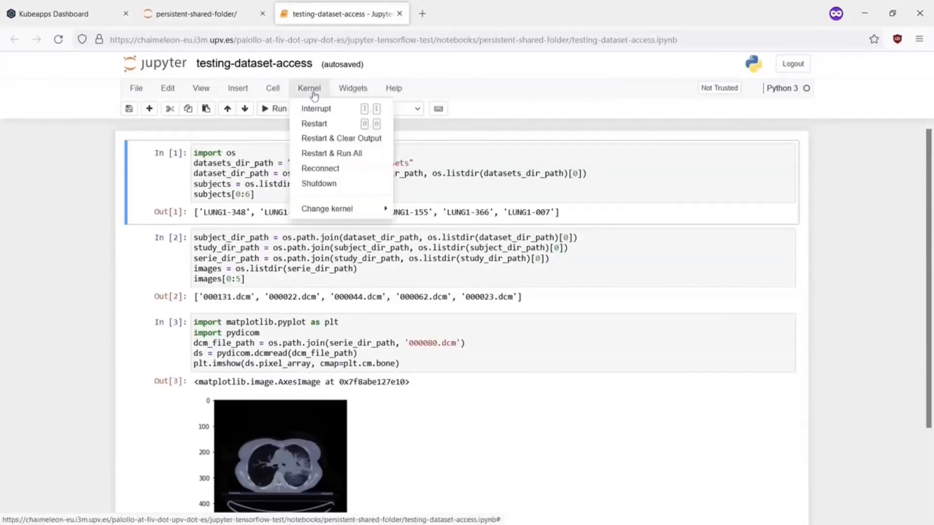
left_click(328, 139)
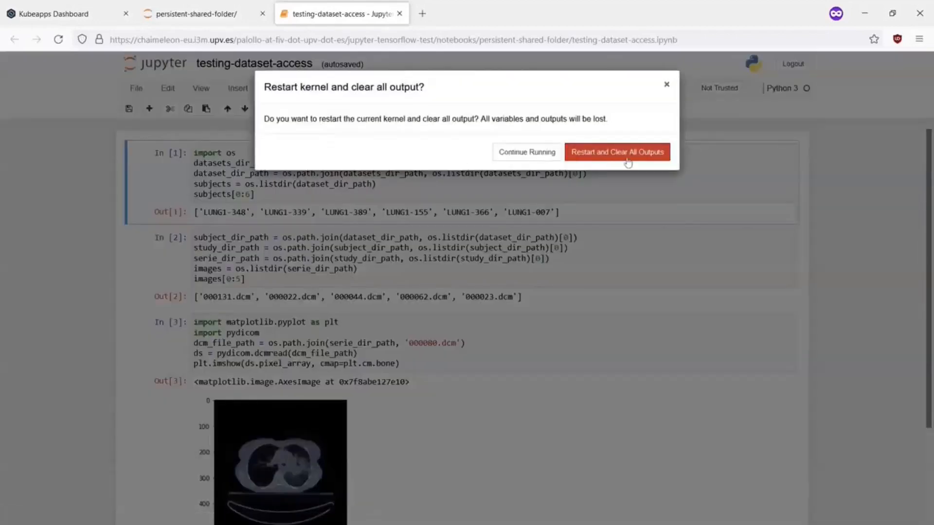
left_click(617, 152)
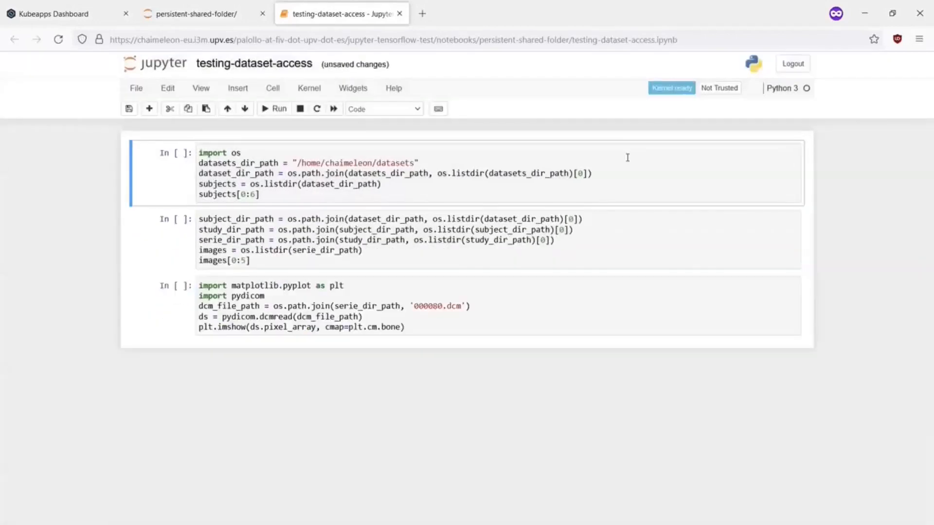
Restart and rerun all cells, regenerating the LUNG1 subject list, .dcm listing and CT slice.
key("Down")
key("Down")
left_click(334, 109)
left_click(603, 174)
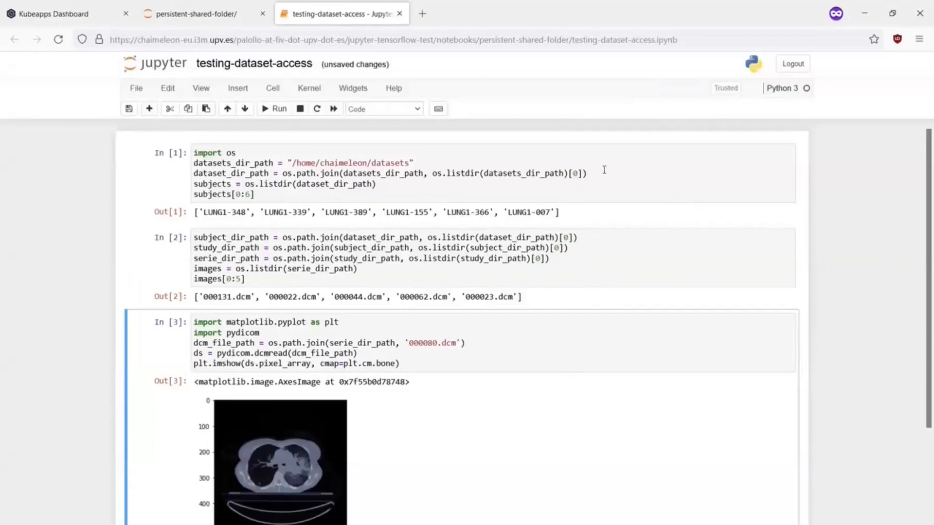
scroll(604, 170, "down", 2)
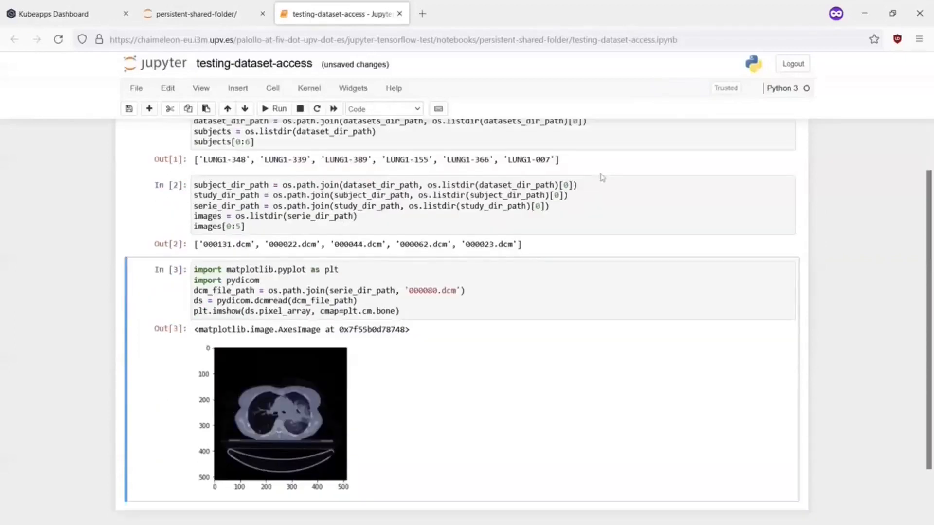